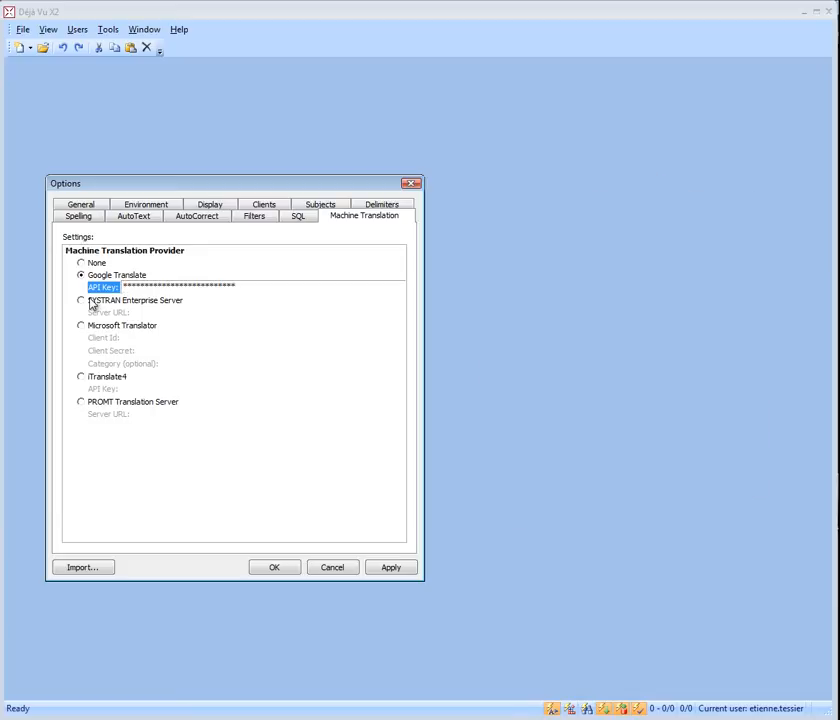
Set SYSTRAN Enterprise Server as the machine translation provider and fill in its server URL, user e-mail and password
left_click(82, 302)
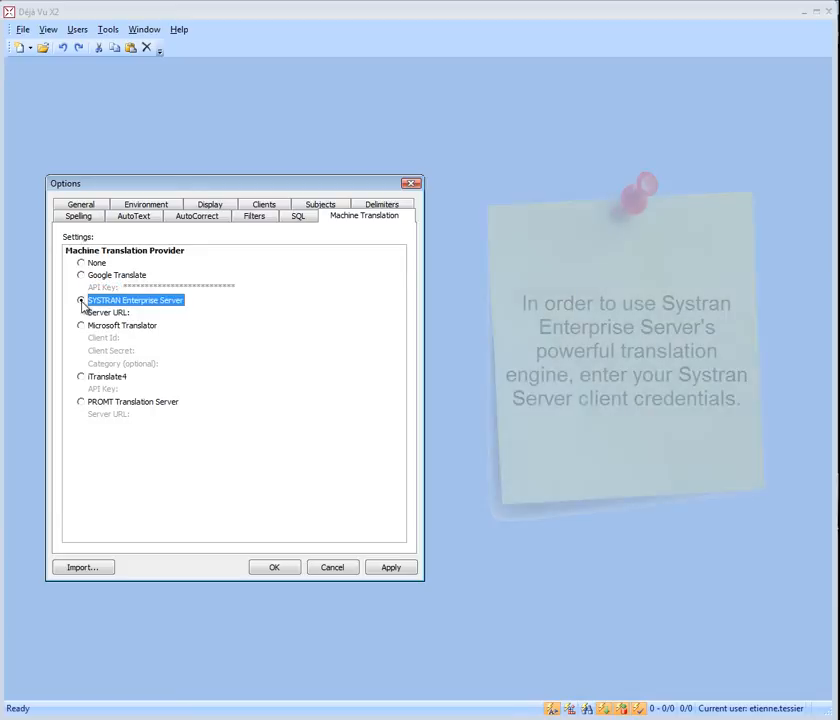
left_click(150, 316)
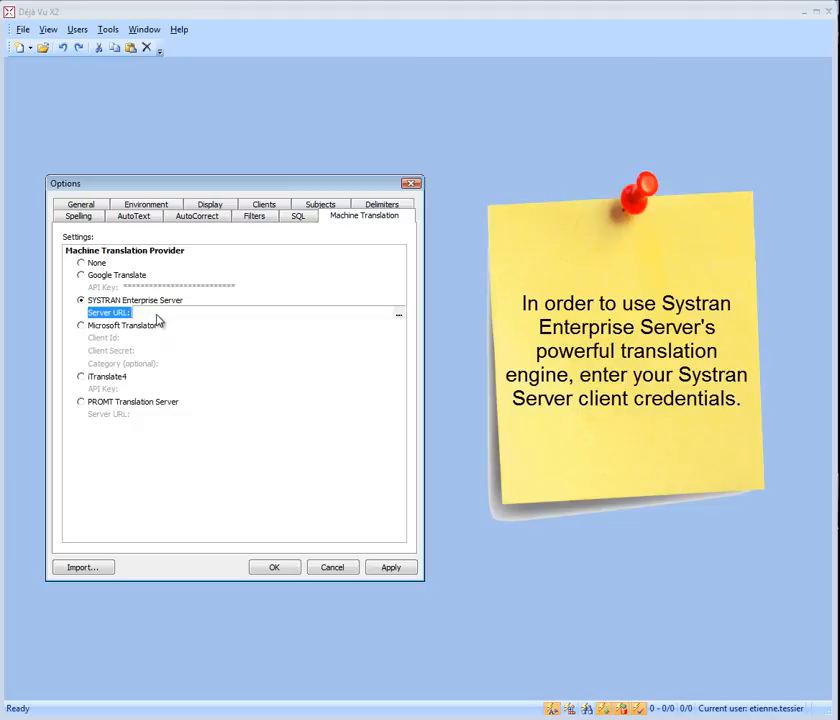
left_click(398, 314)
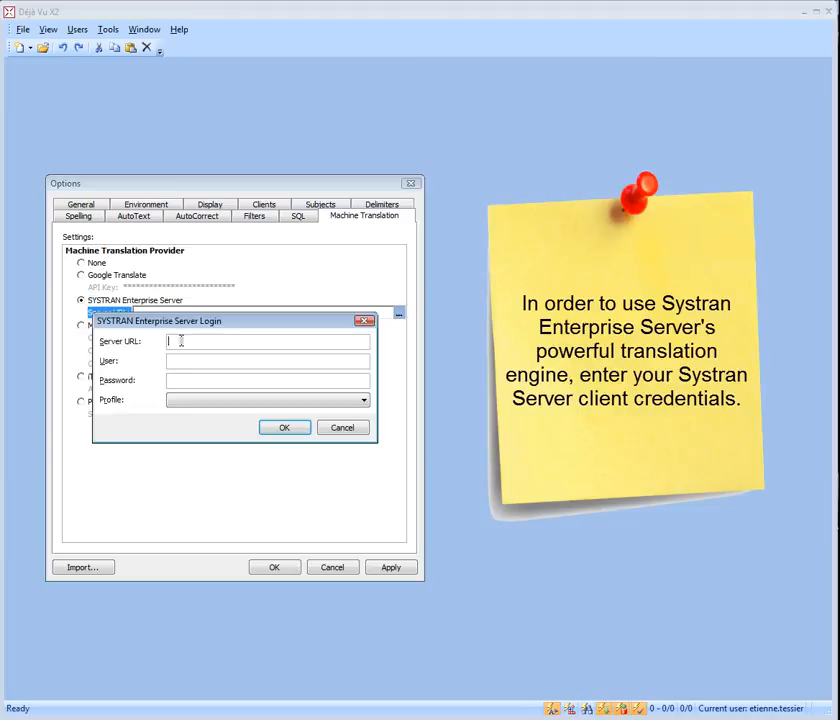
key("ctrl+v")
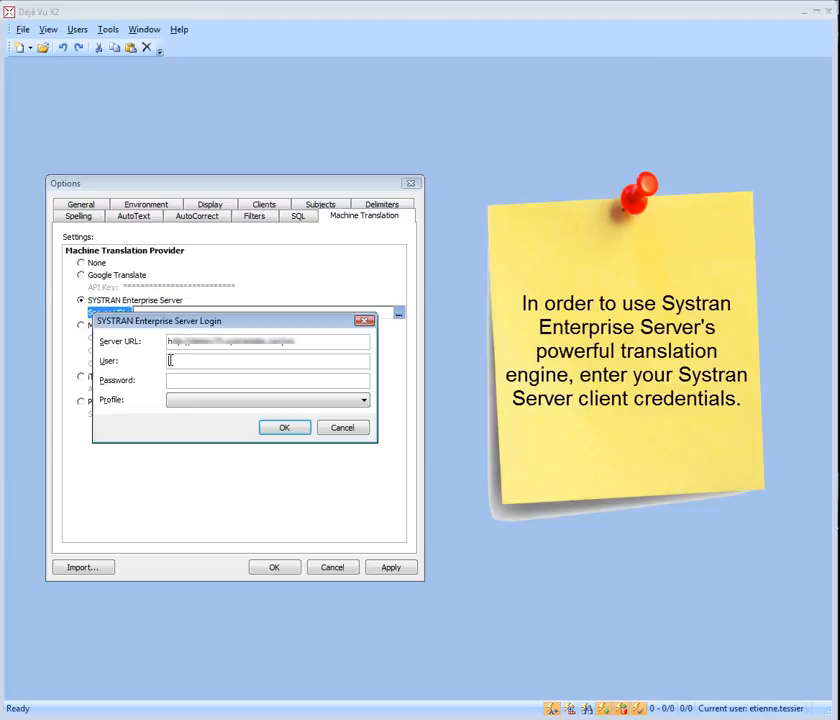
left_click(170, 360)
key("ctrl+v")
left_click(194, 378)
key("ctrl+v")
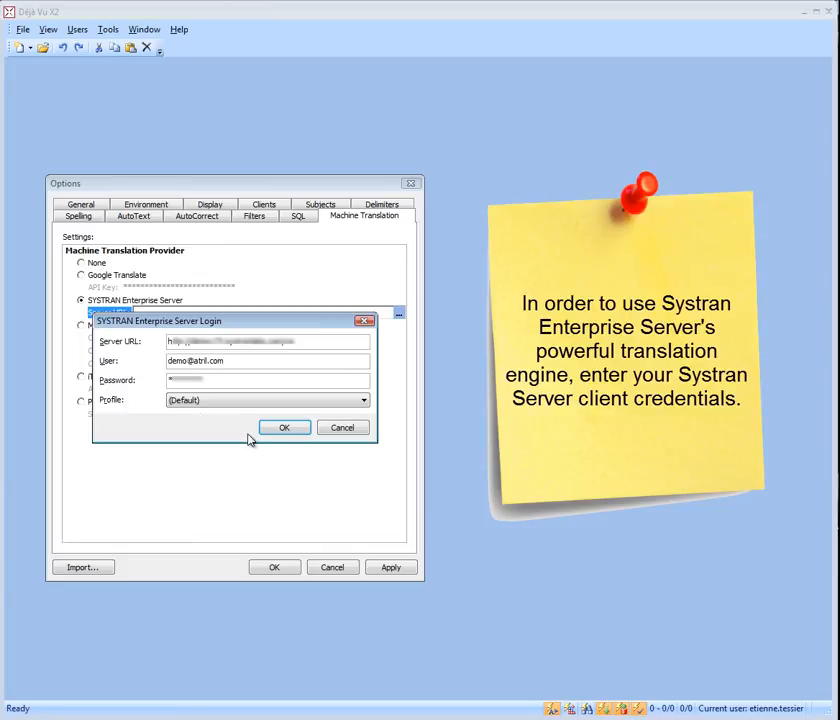
left_click(285, 430)
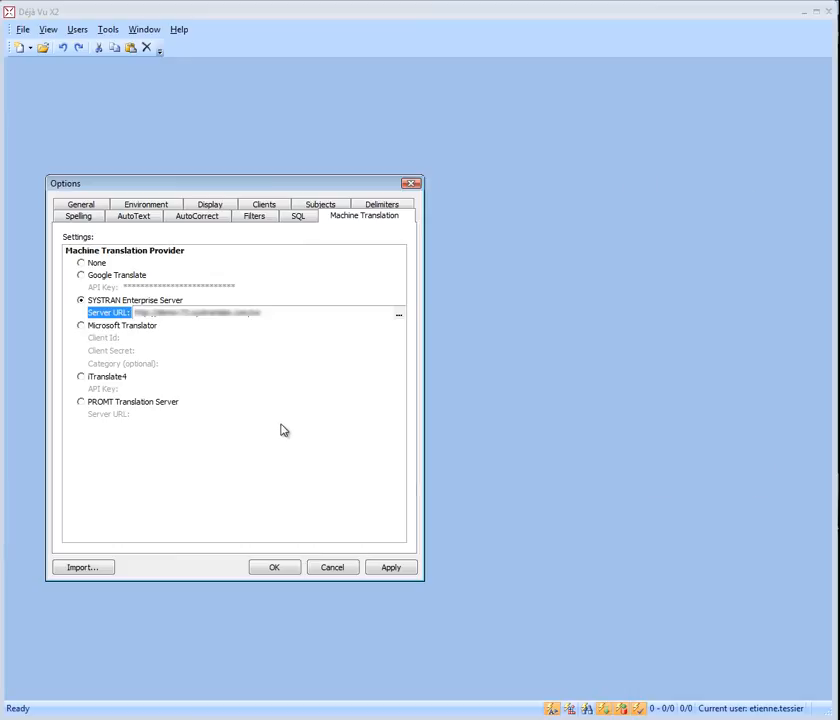
Choose Microsoft Translator as the provider, with ATRIL as client ID, and enter the client secret
left_click(81, 326)
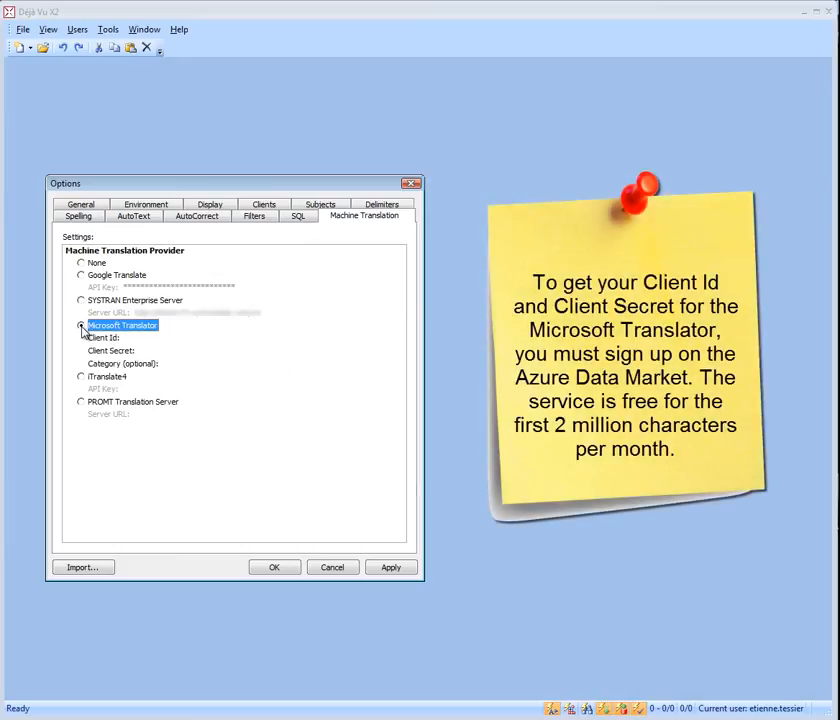
left_click(126, 338)
type("ATRIL")
left_click(141, 351)
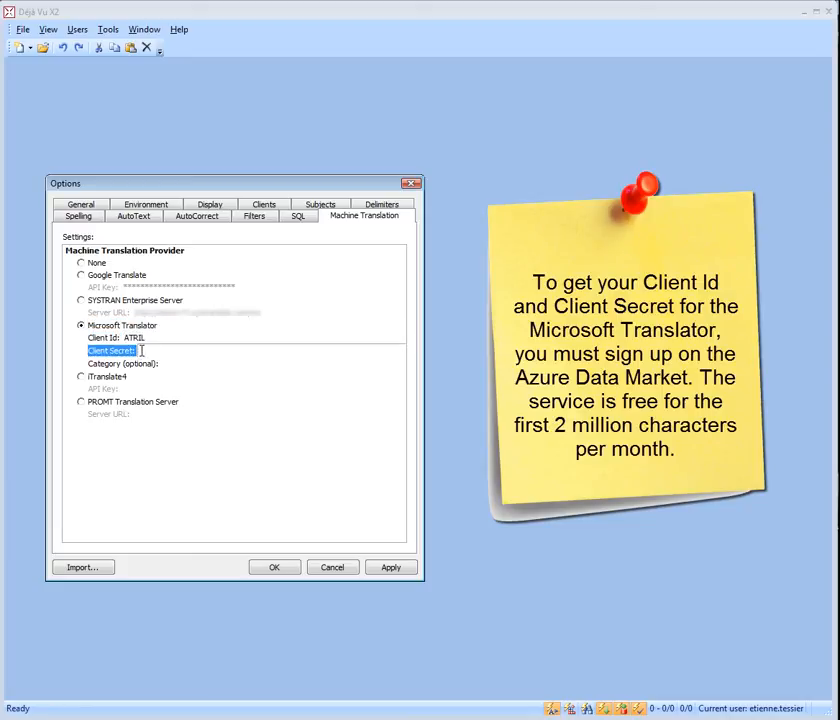
key("ctrl+v")
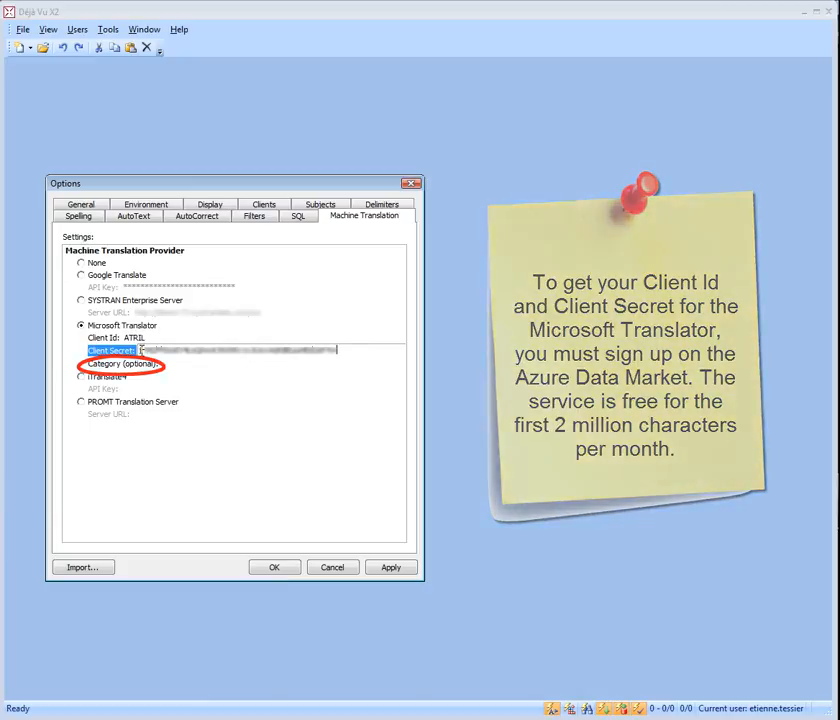
Choose iTranslate4 as the machine translation provider and enter its API key
left_click(81, 377)
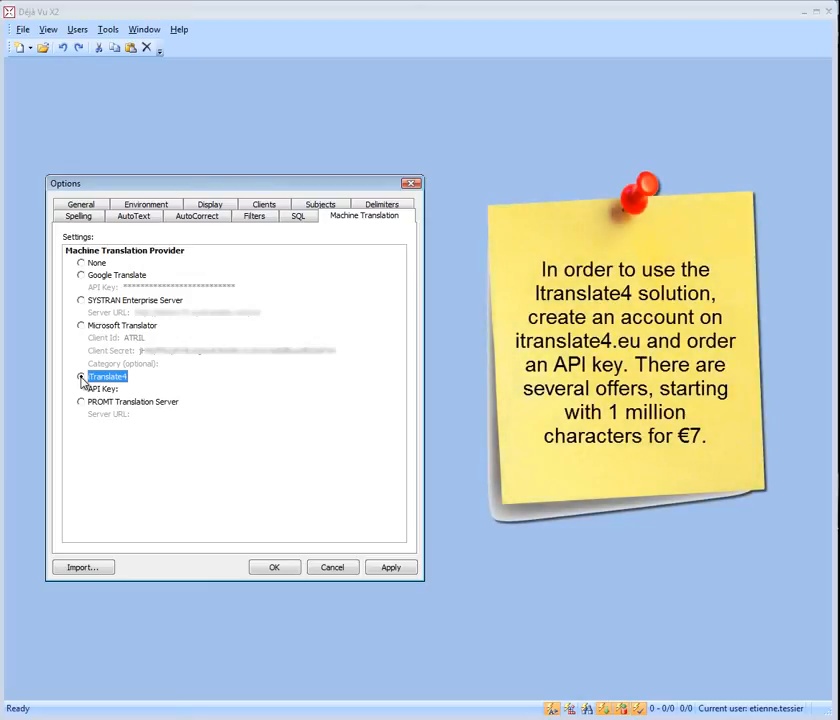
left_click(126, 388)
key("ctrl+v")
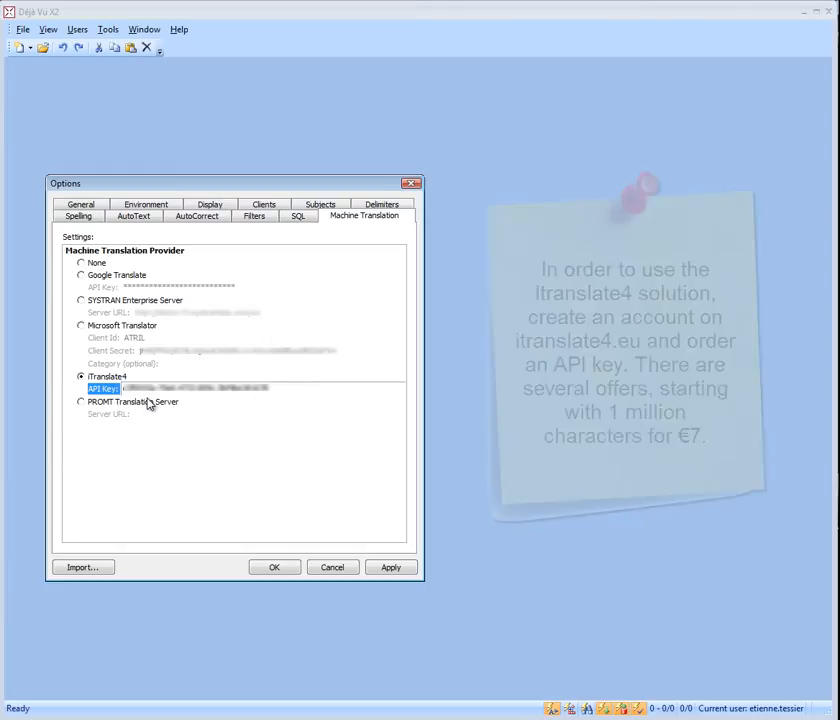
Configure PROMT Translation Server with its server URL, the English-French direction and the General lexicon template
left_click(82, 402)
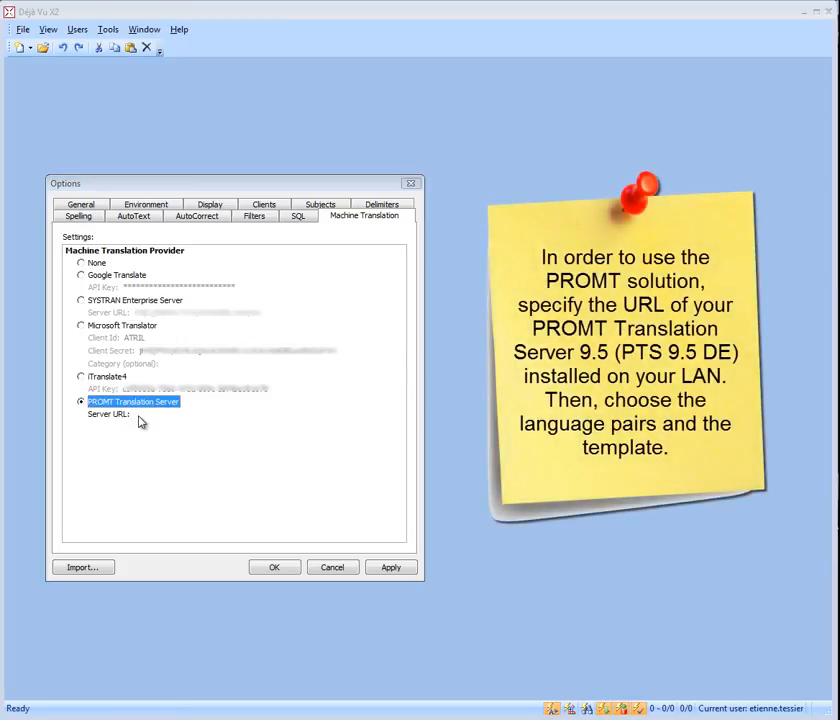
left_click(140, 421)
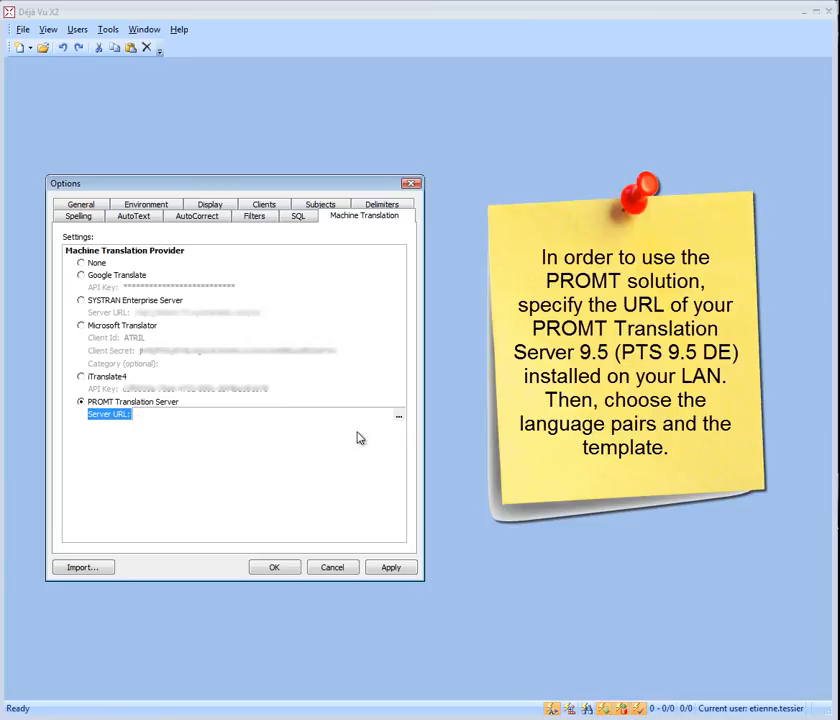
left_click(399, 418)
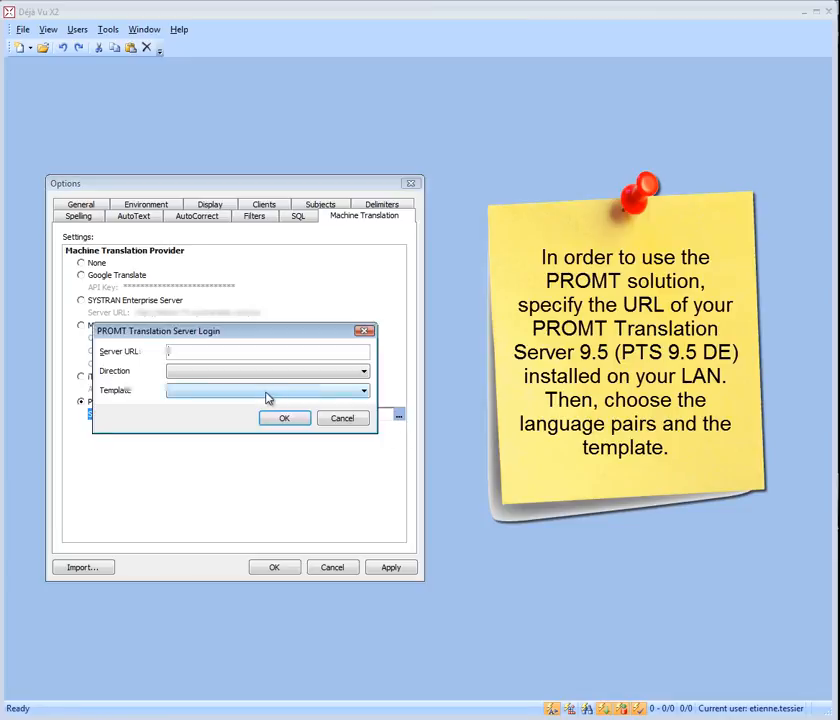
key("ctrl+v")
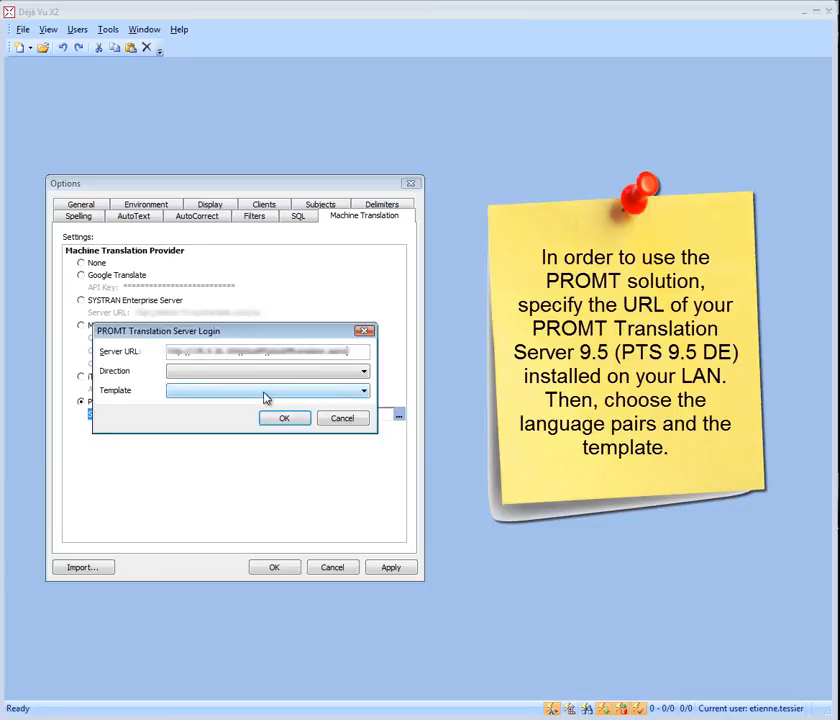
left_click(362, 372)
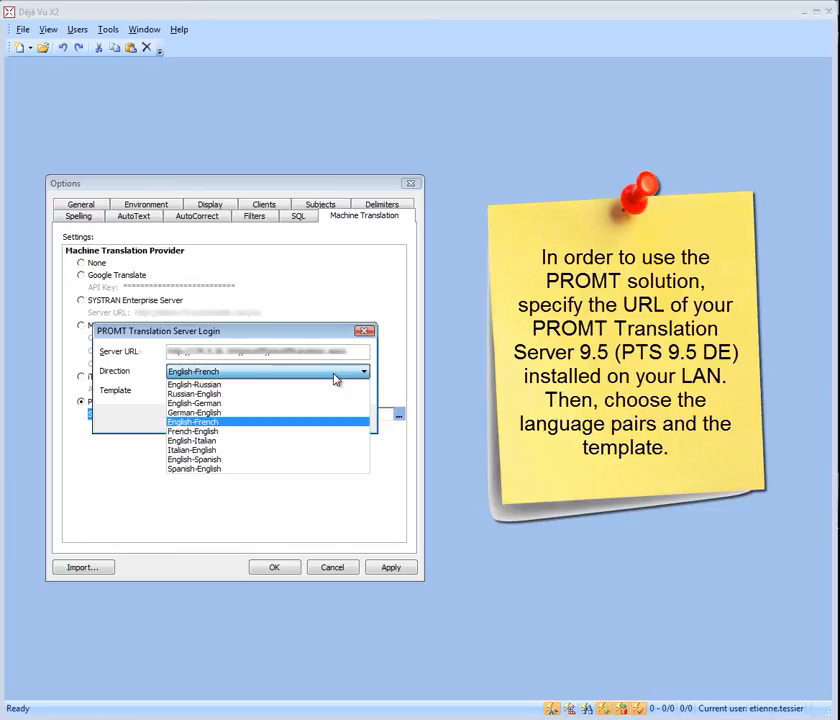
left_click(213, 421)
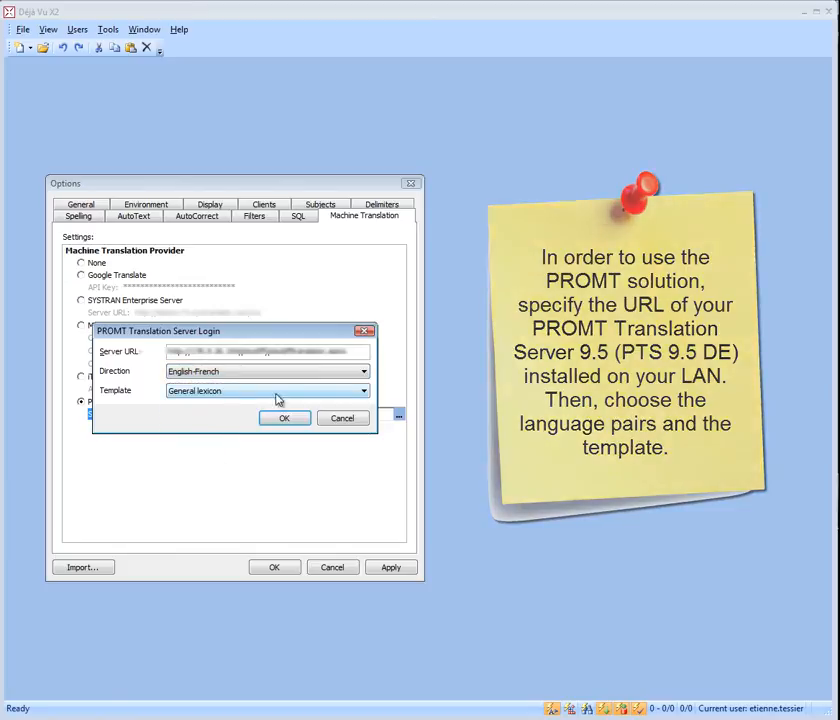
left_click(310, 394)
left_click(301, 404)
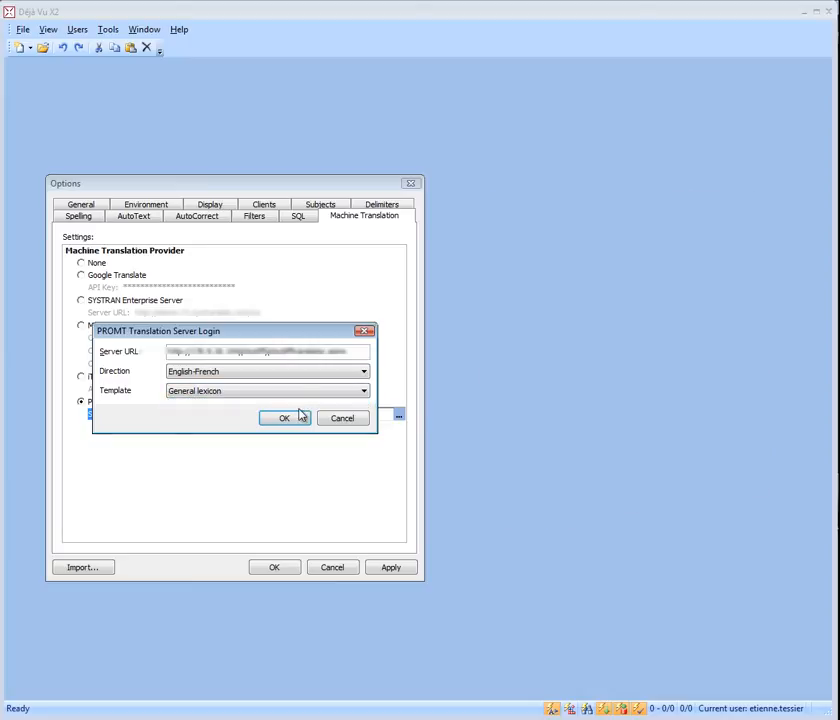
left_click(296, 419)
Make SYSTRAN Enterprise Server the active machine translation provider and save the options
left_click(82, 302)
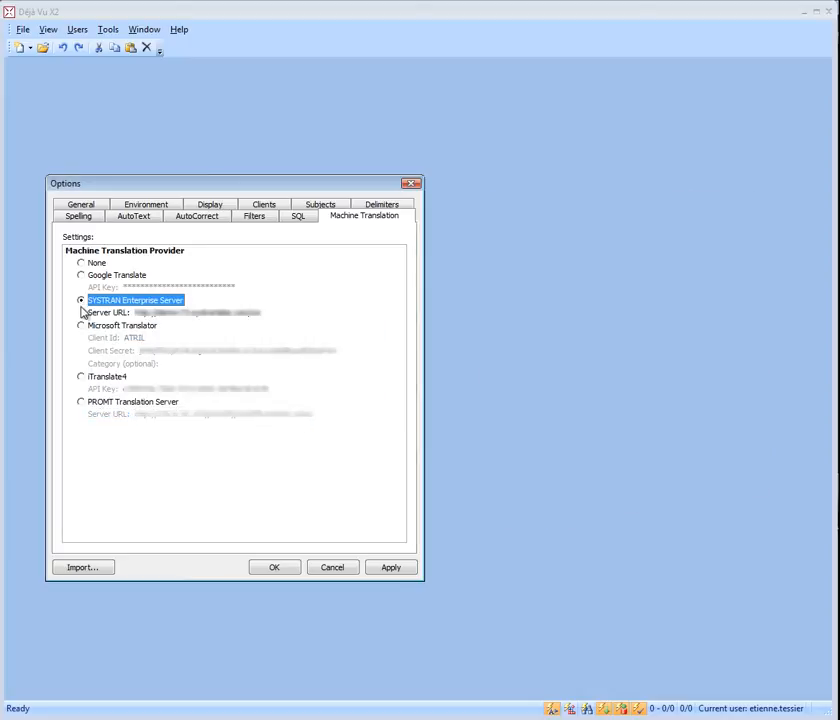
left_click(385, 570)
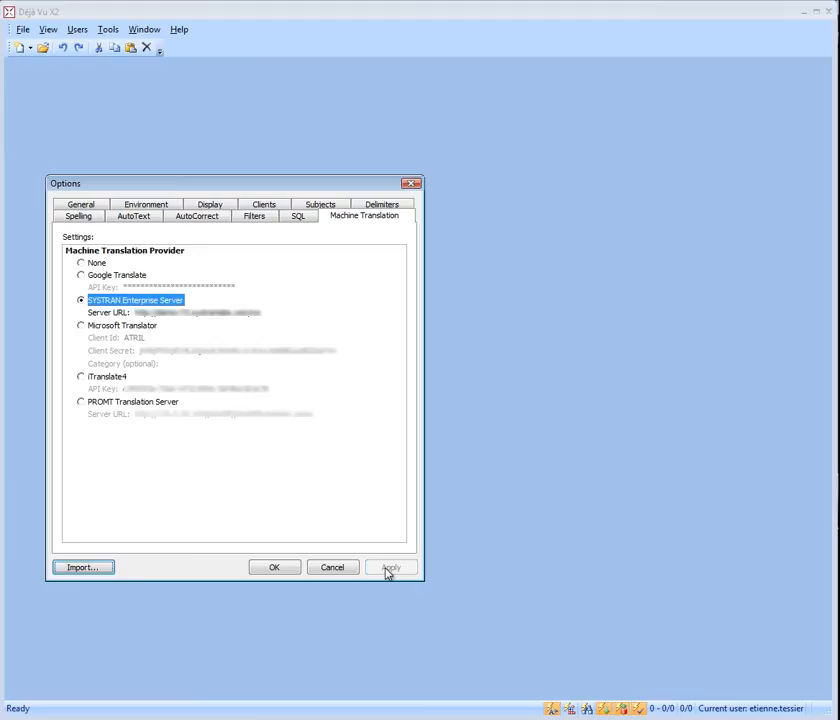
left_click(287, 571)
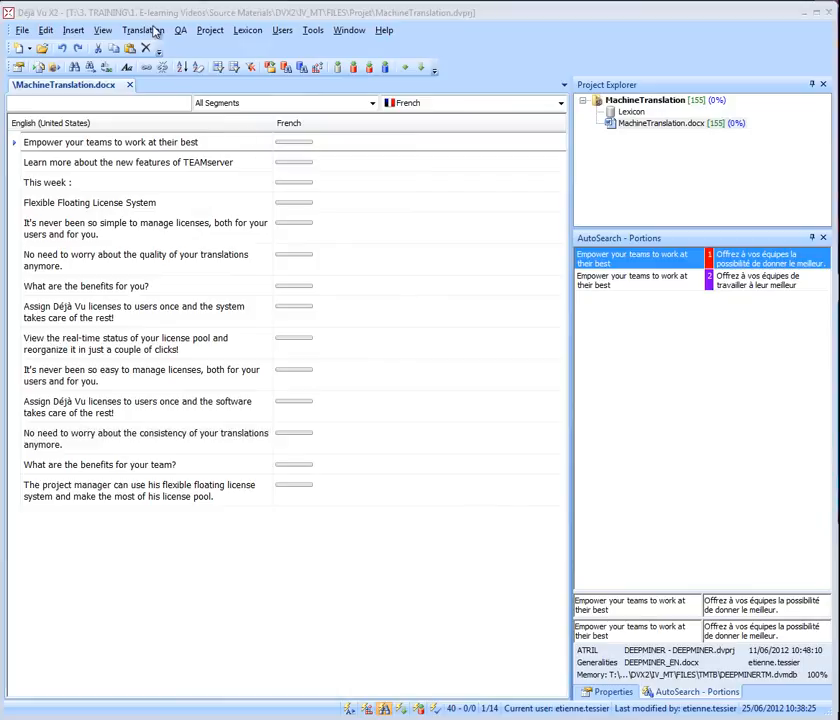
Pretranslate the current file MachineTranslation.docx into French using machine translation for whole segments
left_click(155, 31)
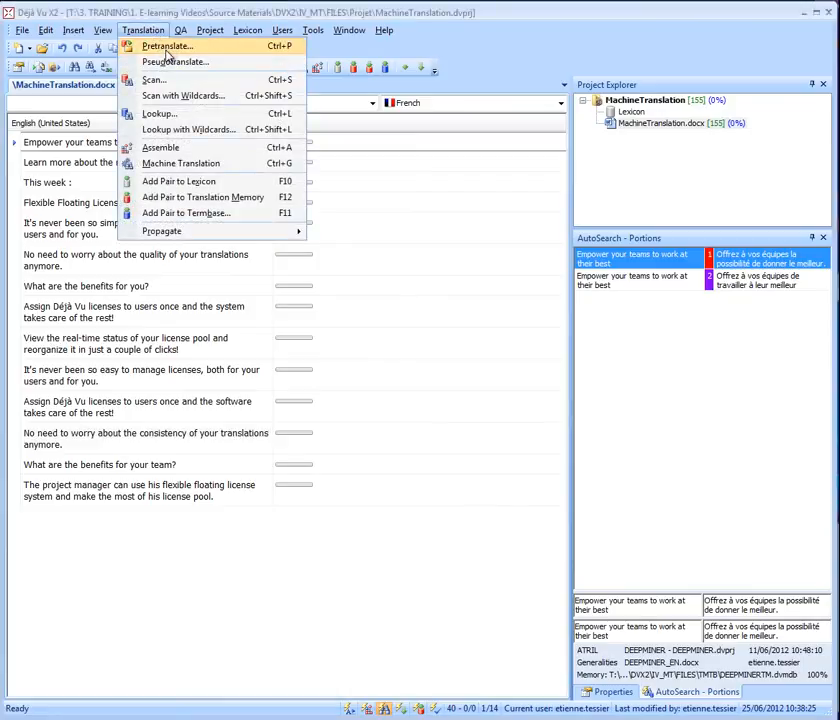
left_click(167, 47)
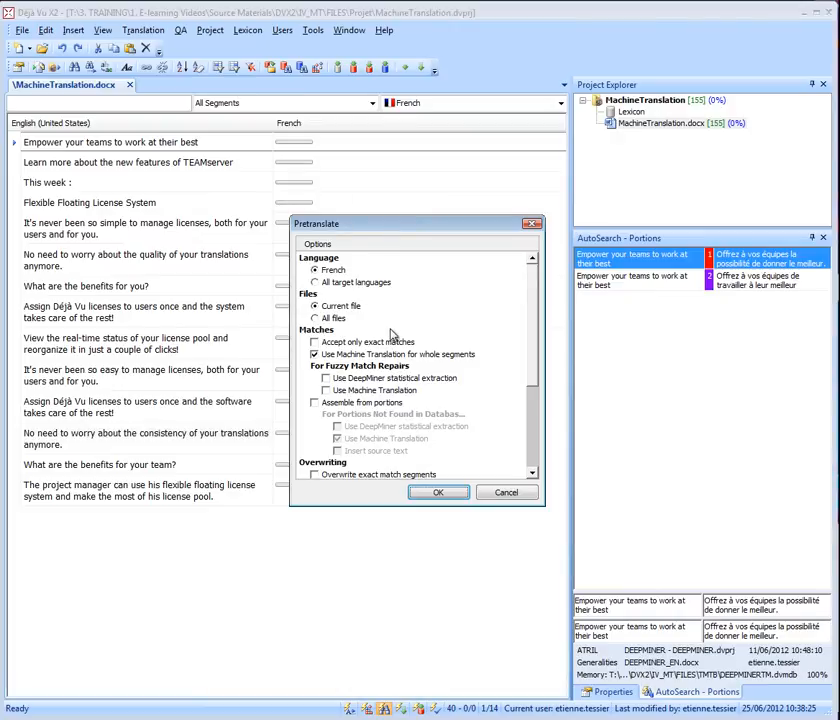
left_click(314, 354)
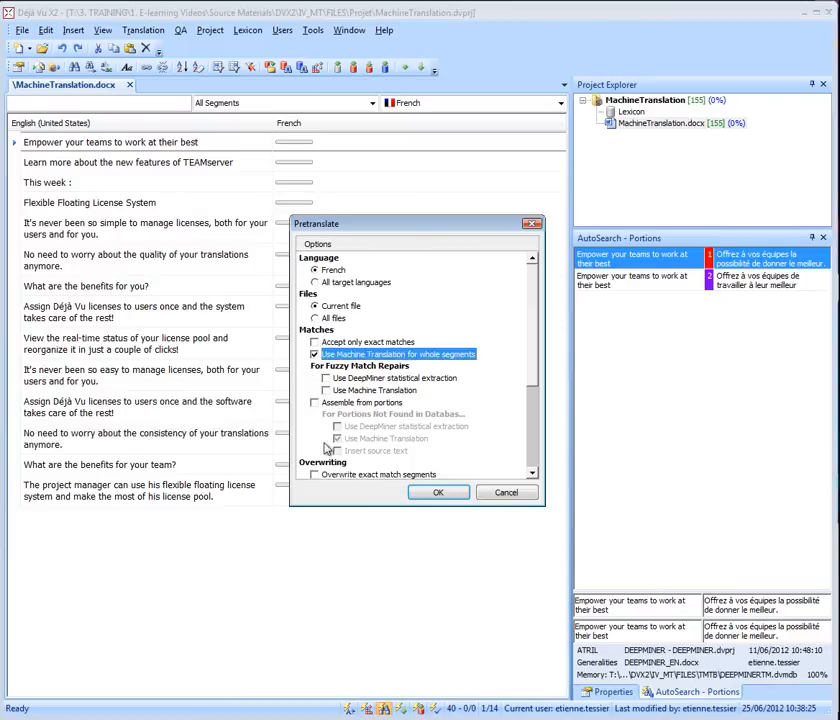
left_click(438, 491)
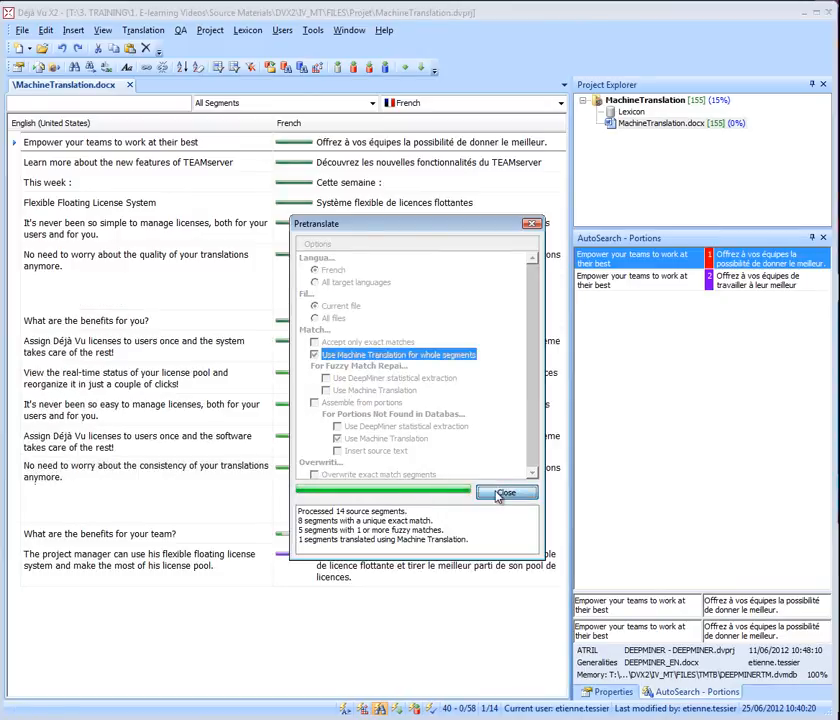
left_click(492, 493)
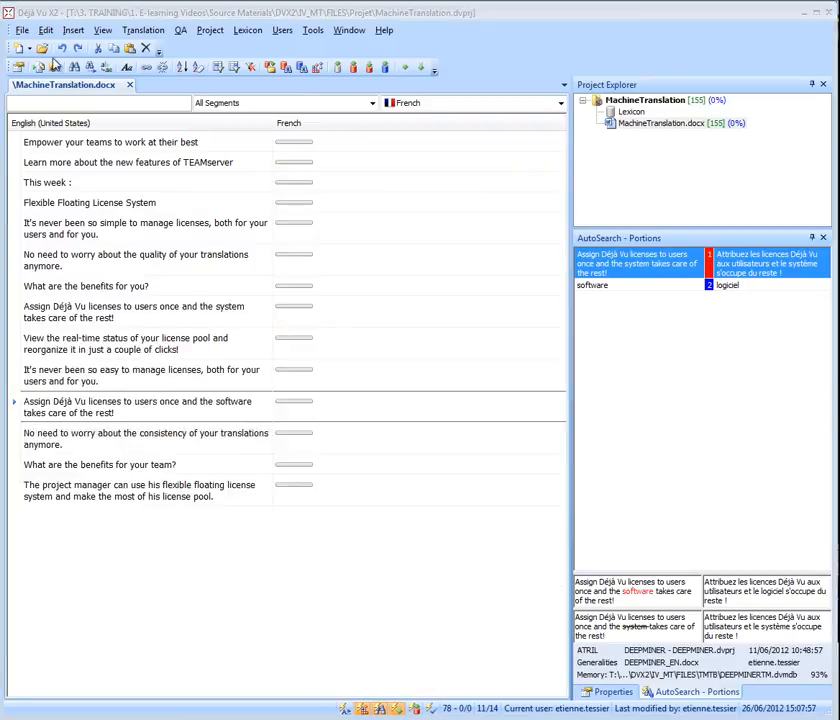
Pretranslate the current file with whole-segment machine translation, adding DeepMiner statistical extraction for fuzzy match repairs
left_click(147, 33)
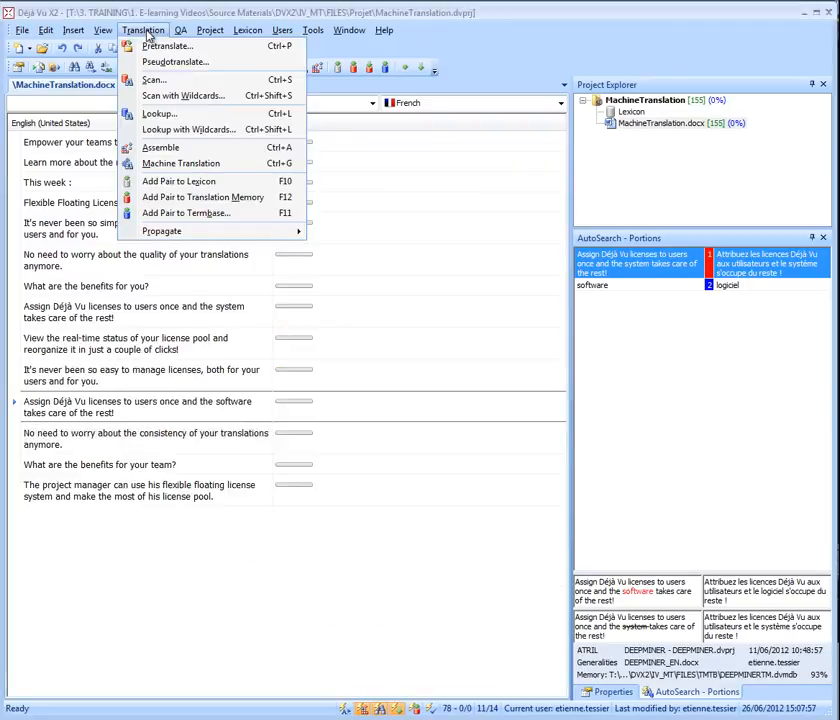
left_click(148, 46)
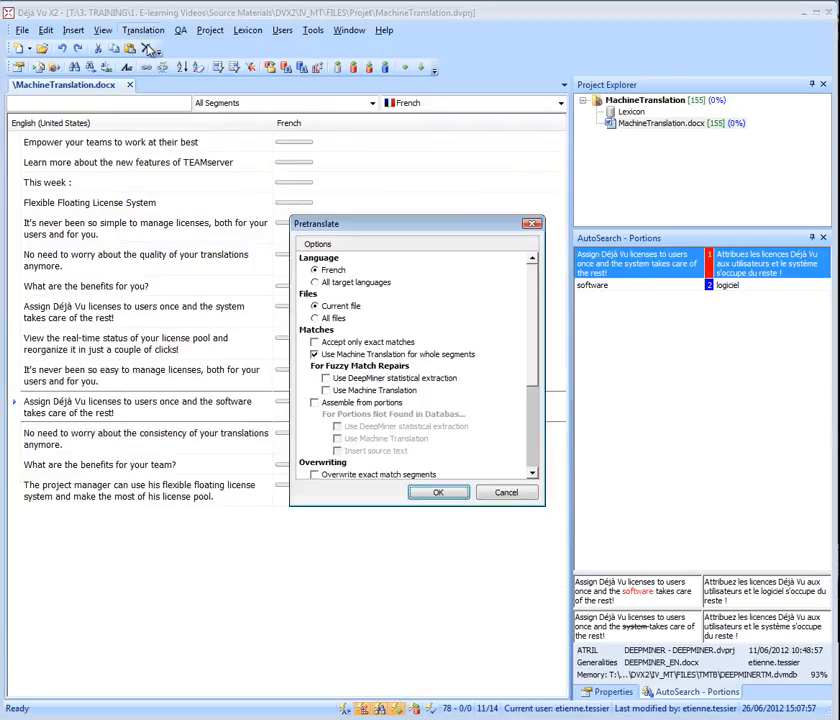
left_click(326, 378)
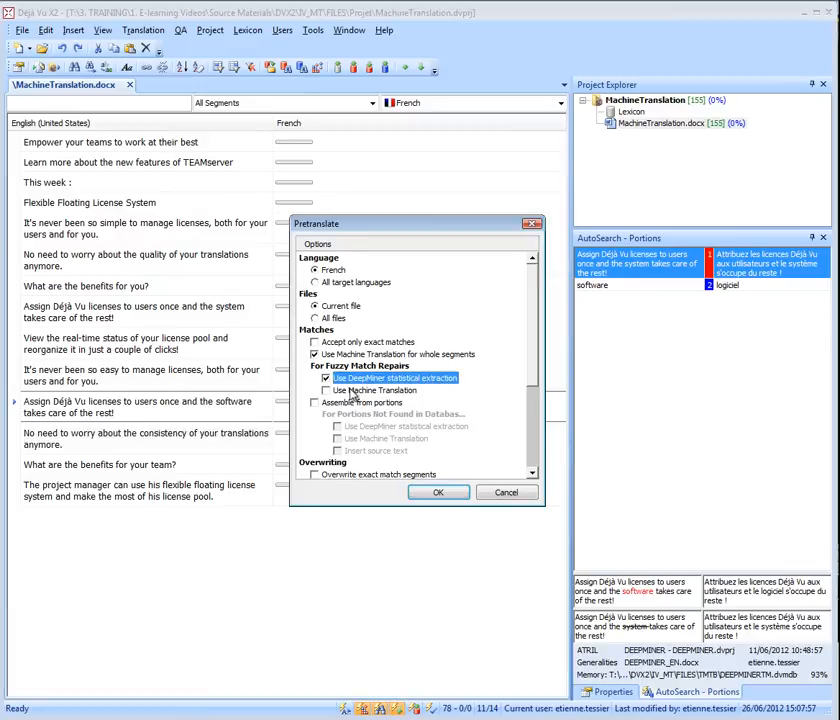
left_click(441, 494)
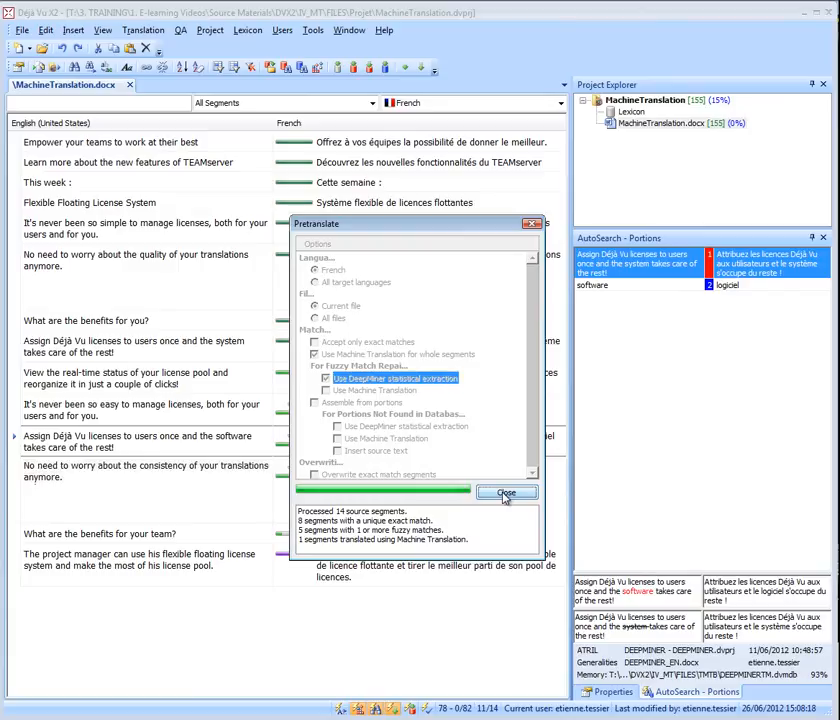
left_click(506, 494)
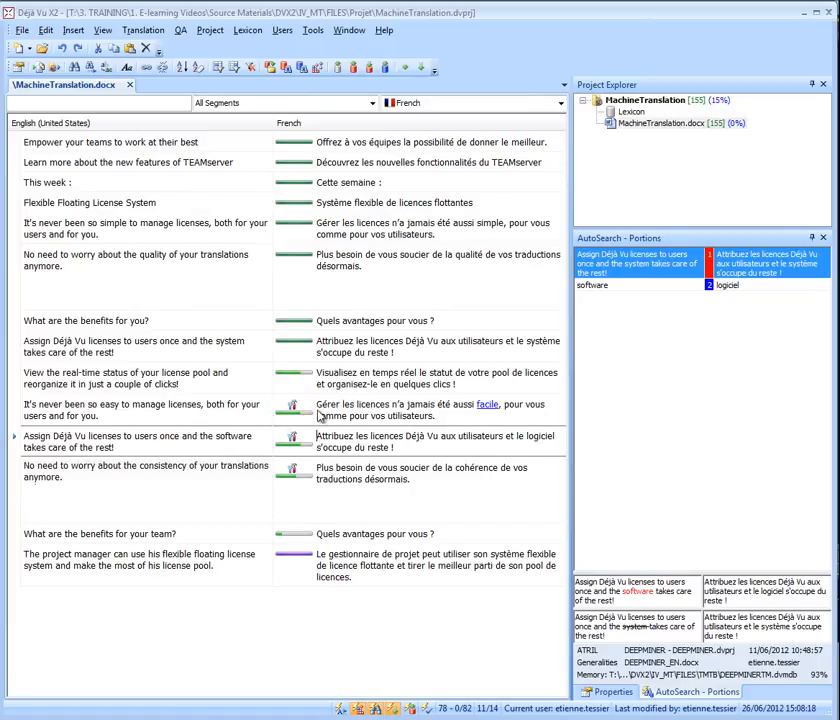
Examine the repaired fuzzy matches and select the translation of the segment about the consistency of translations
mouse_move(314, 420)
mouse_move(312, 448)
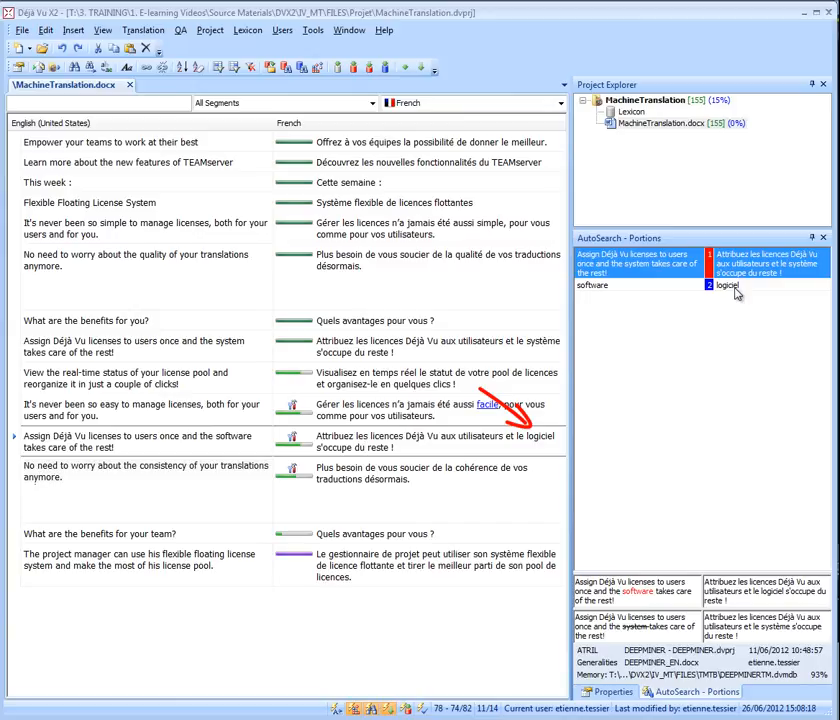
left_click(420, 480)
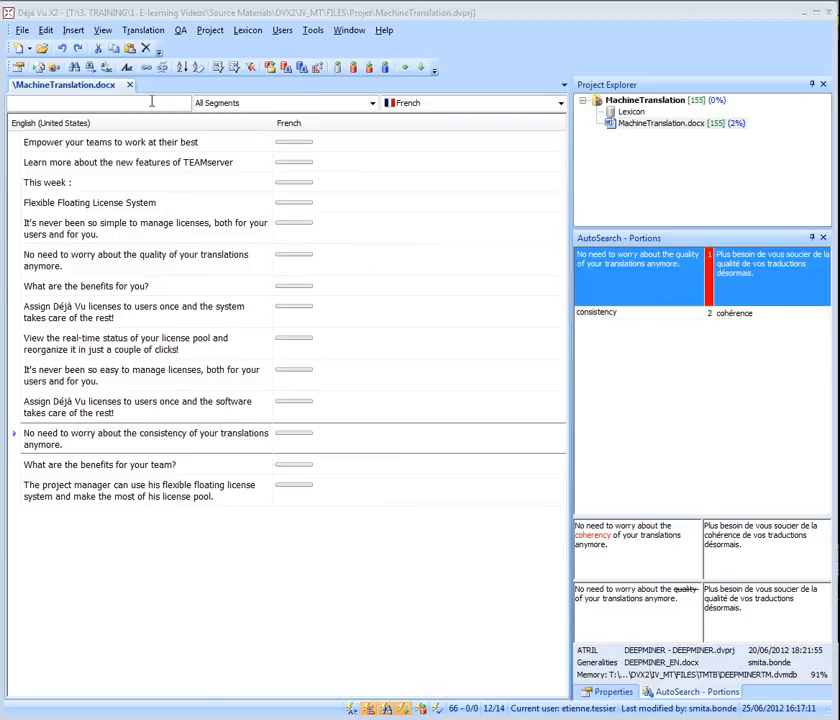
Pretranslate the current file with machine translation added to DeepMiner for fuzzy match repairs, and check the match details of the team benefits segment
left_click(143, 30)
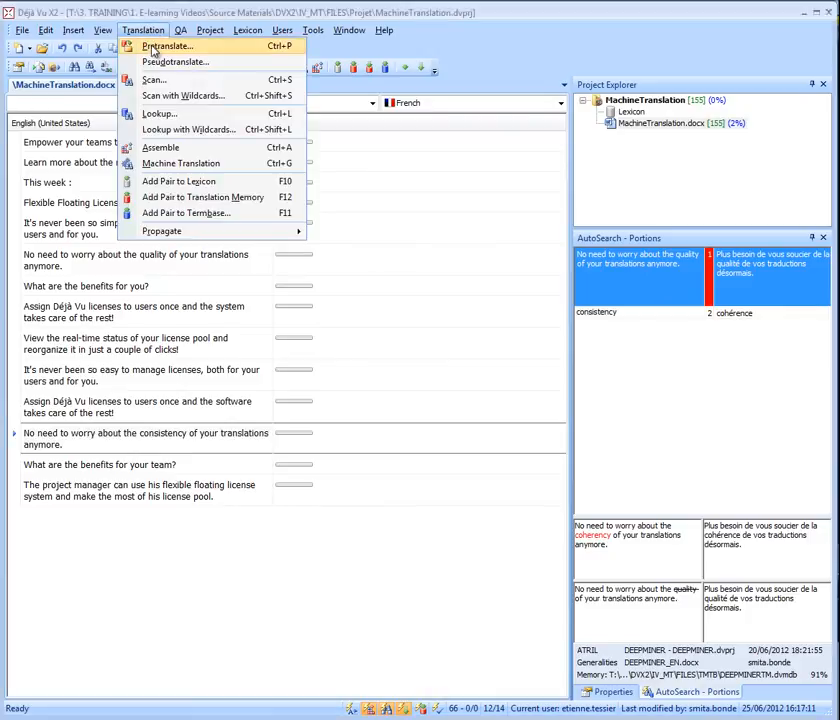
left_click(155, 46)
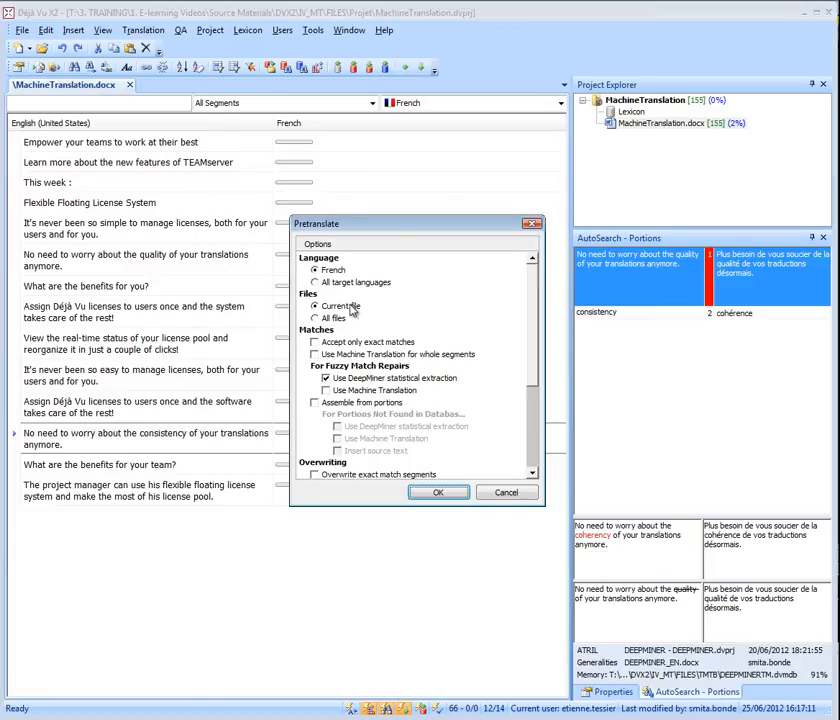
left_click(326, 390)
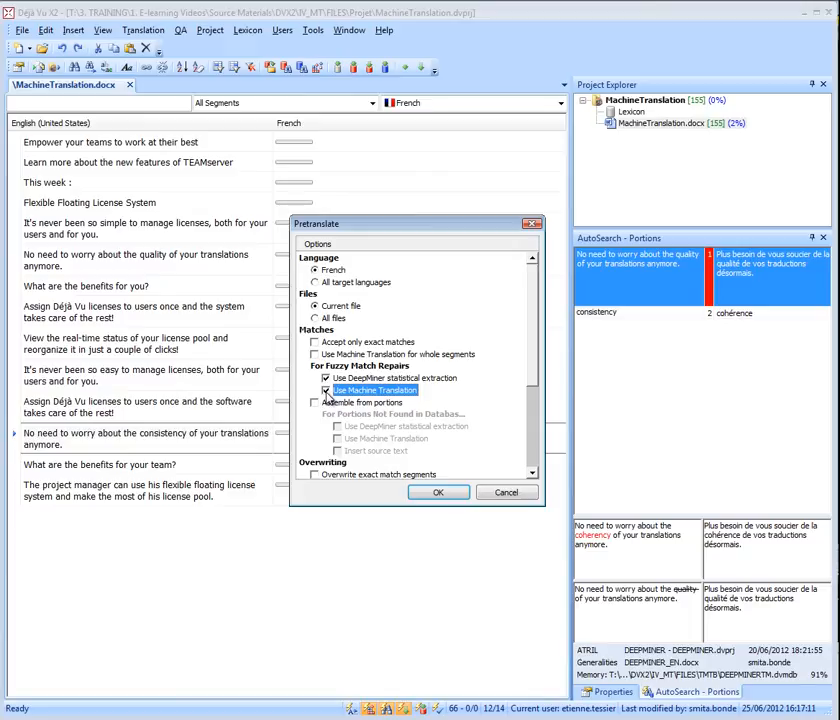
left_click(415, 491)
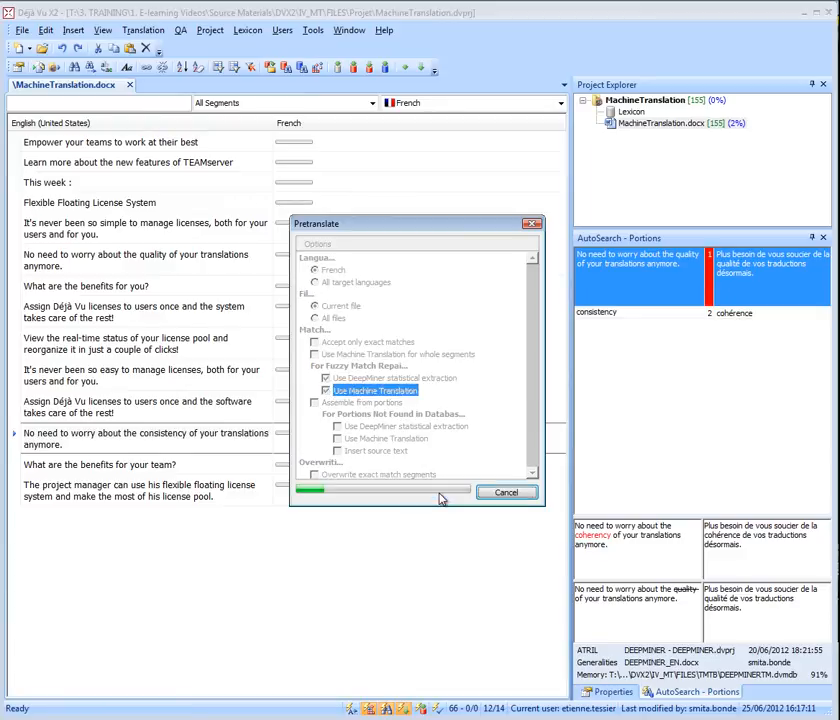
left_click(500, 493)
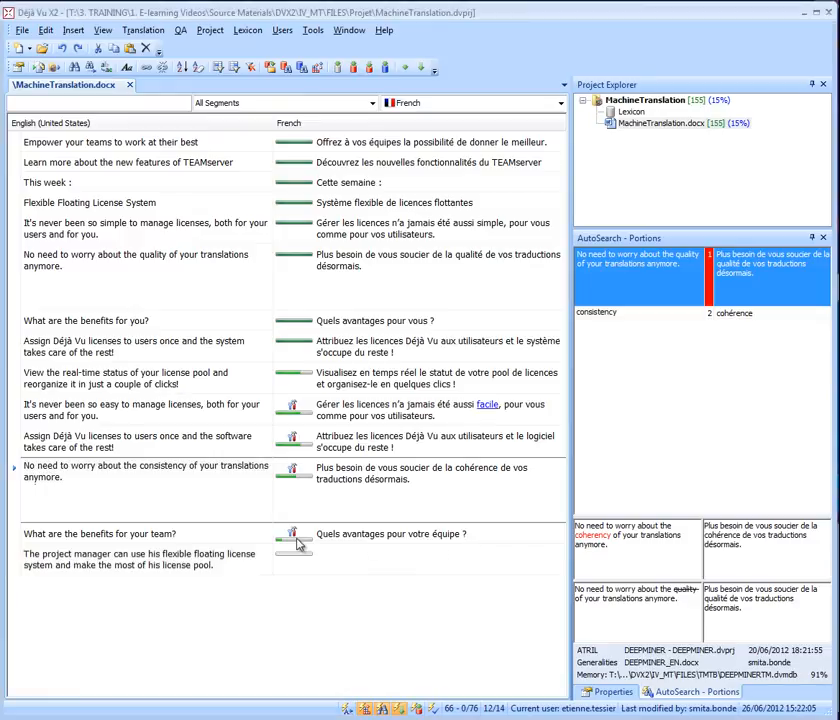
mouse_move(297, 543)
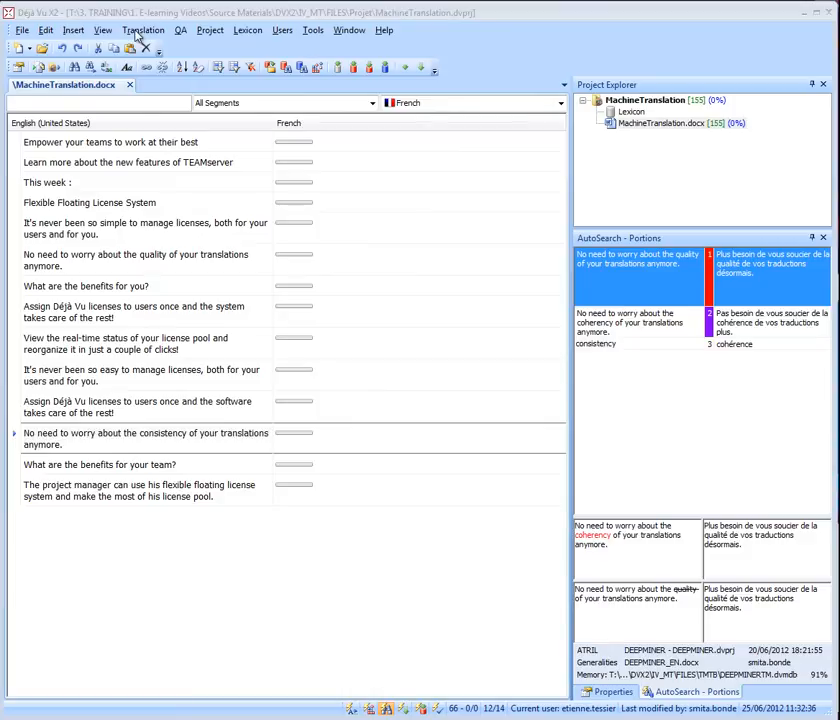
Pretranslate the current file without whole-segment machine translation, assembling from portions with DeepMiner statistical extraction and machine translation for portions not found in databases
left_click(140, 30)
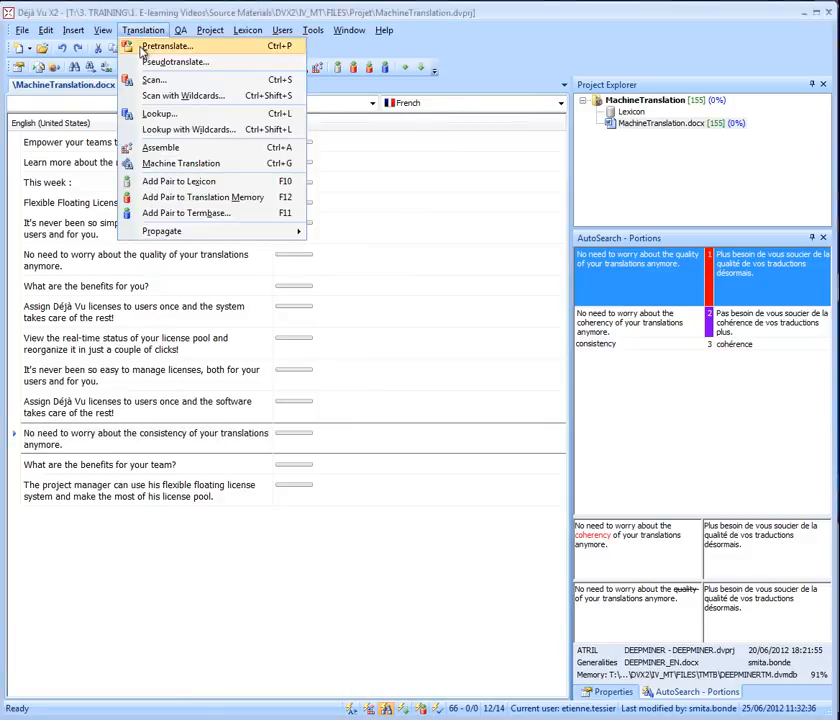
left_click(178, 51)
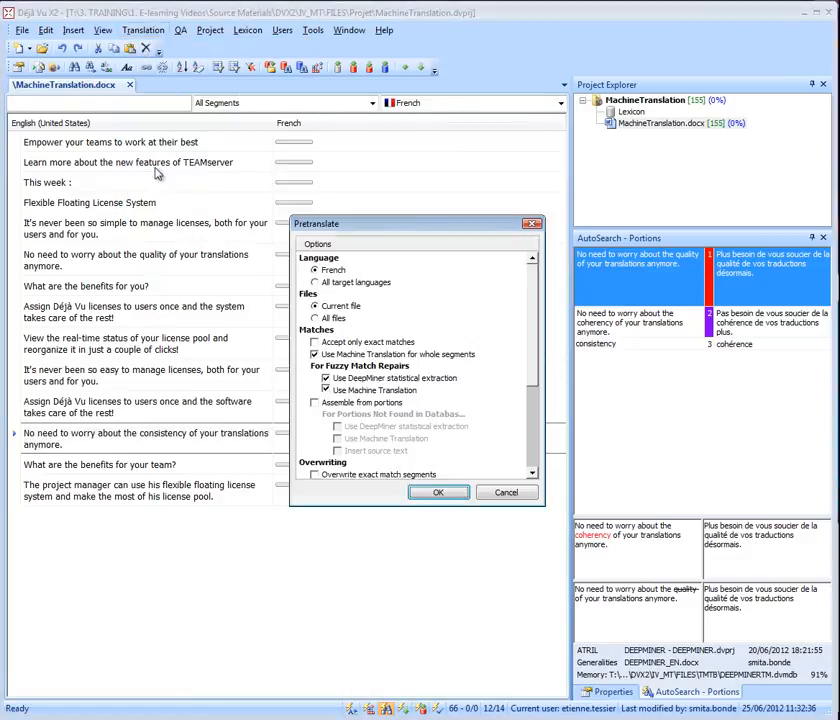
left_click(315, 355)
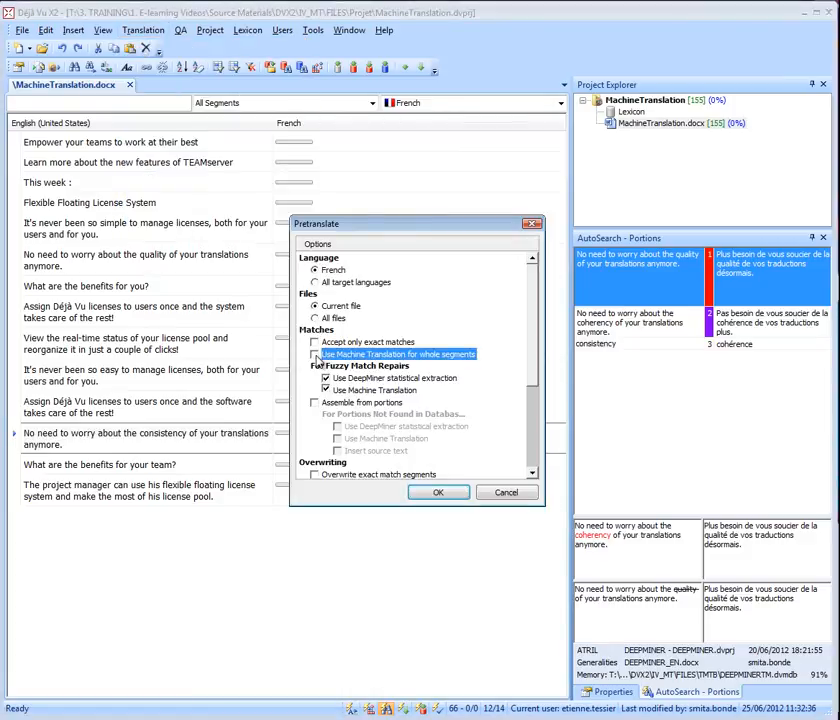
left_click(316, 403)
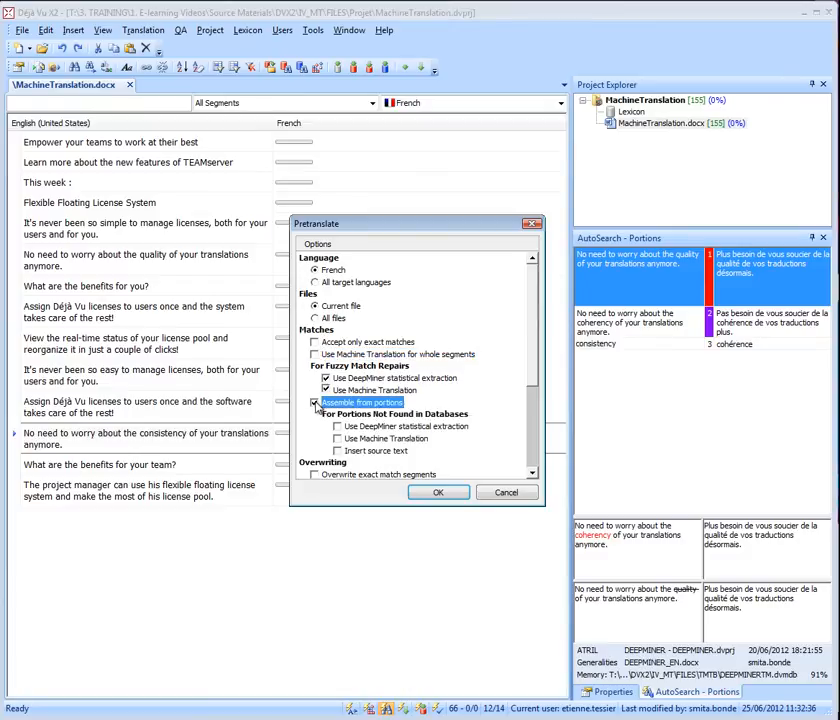
left_click(338, 427)
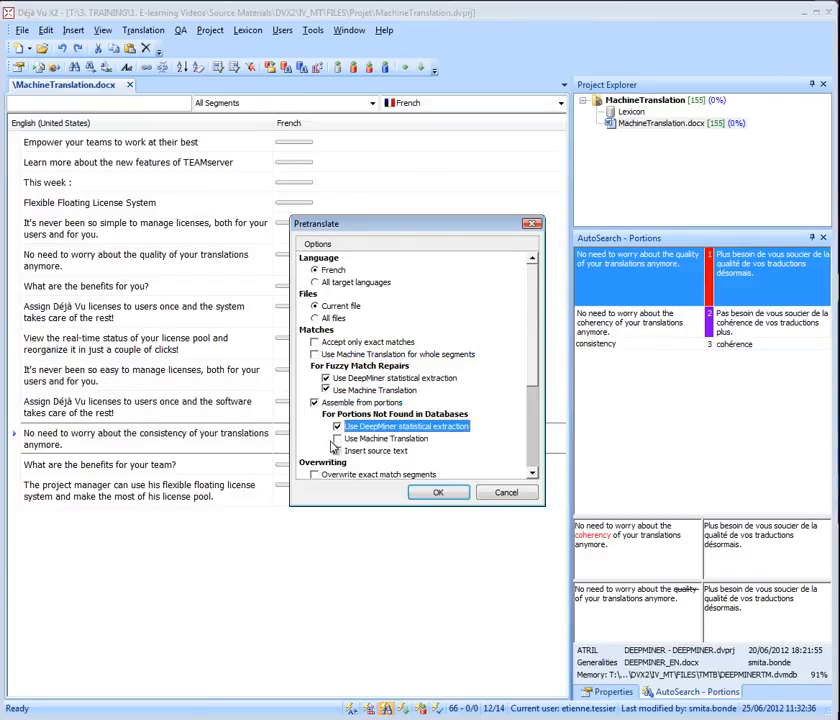
left_click(337, 439)
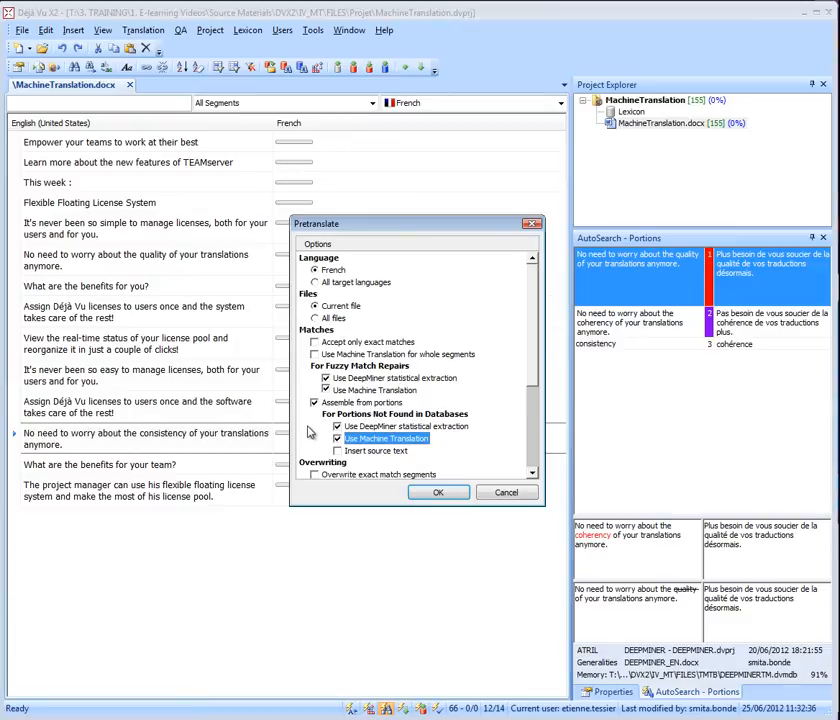
left_click(427, 493)
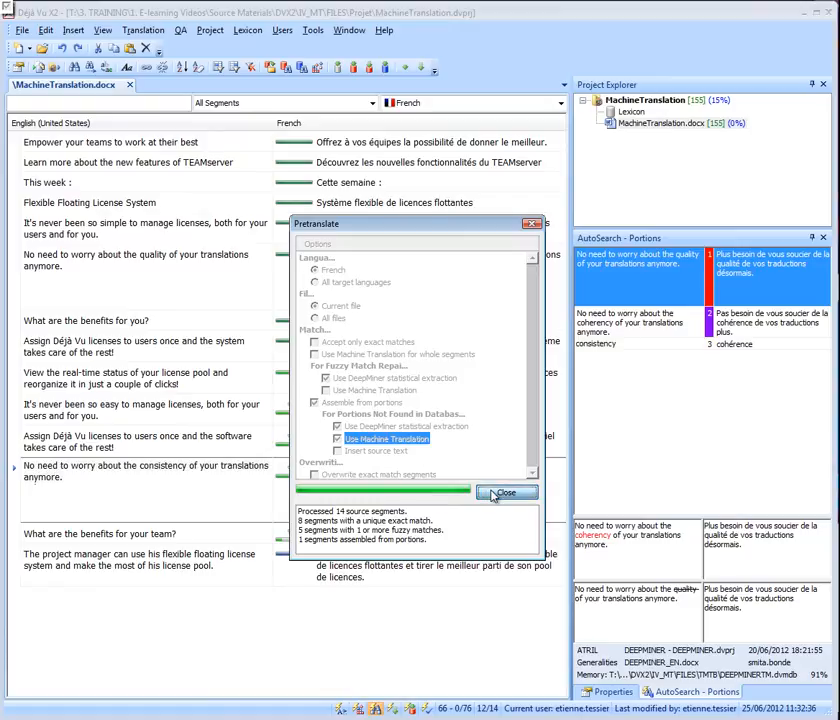
left_click(500, 492)
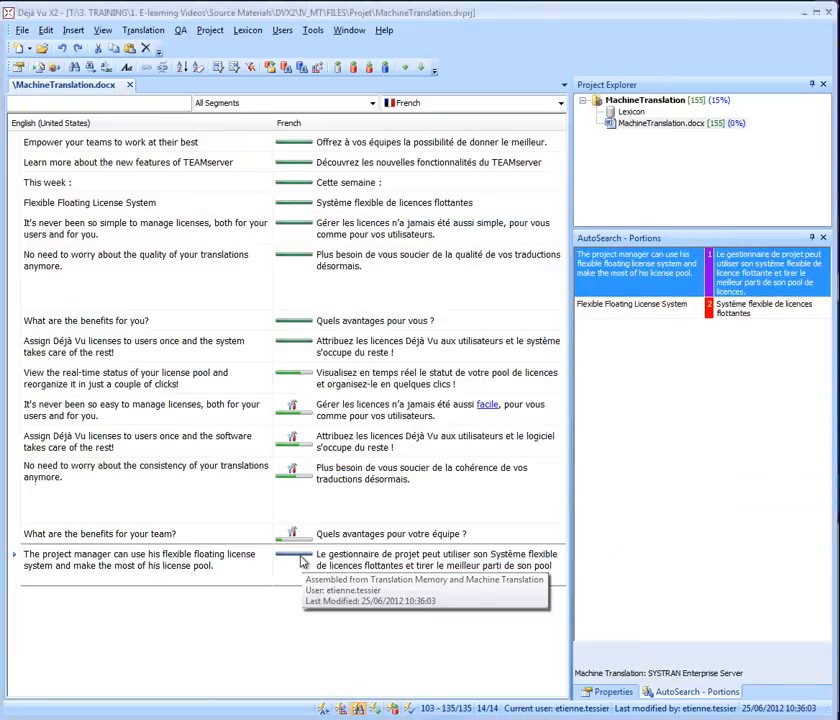